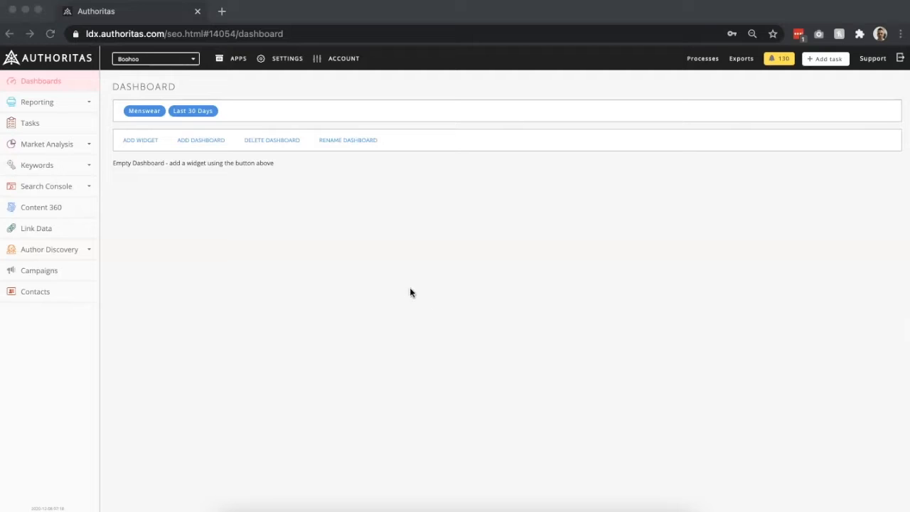
# - Create a new dashboard named Womenswear
pyautogui.click(207, 144)
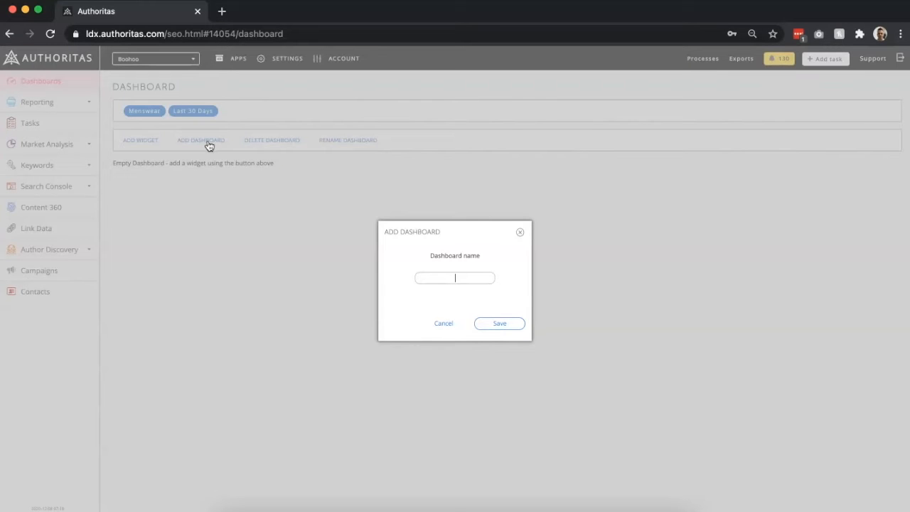
pyautogui.write('Womenswear')
pyautogui.click(490, 325)
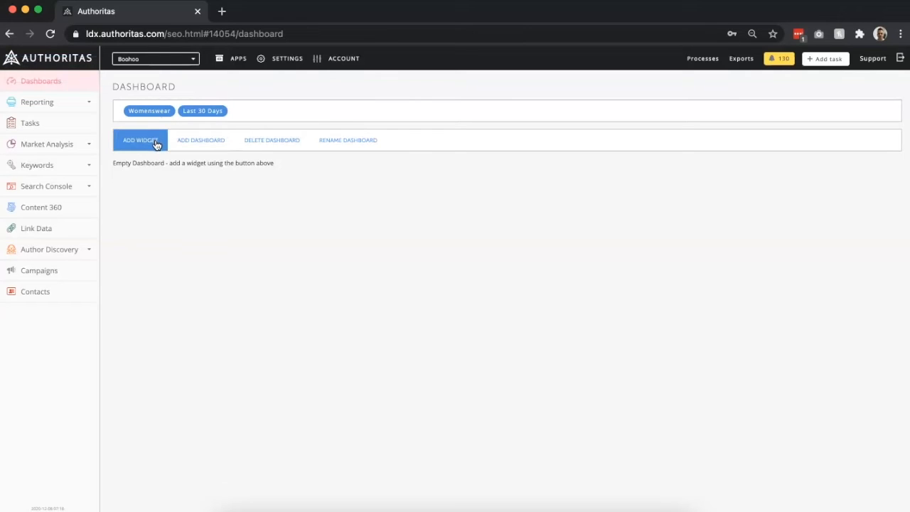
# - Add an Average Ranking widget in the last position of the Womenswear dashboard
pyautogui.click(143, 141)
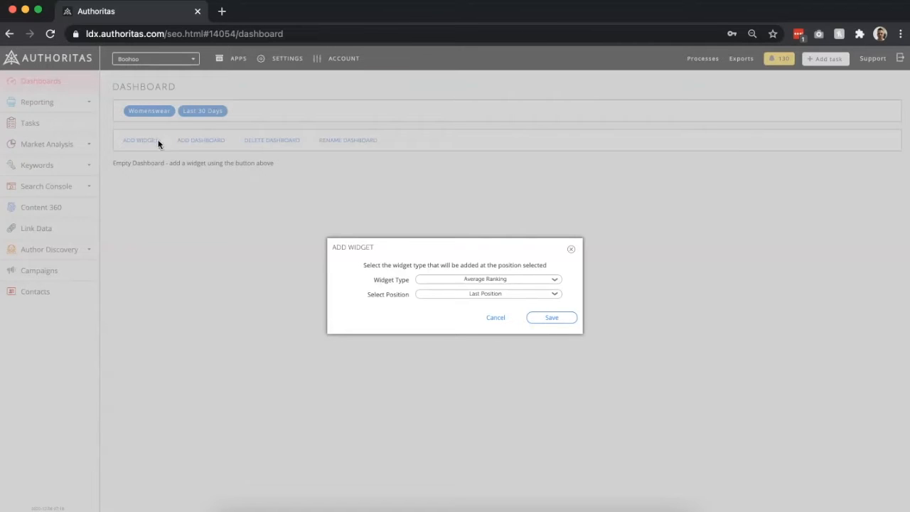
pyautogui.click(441, 285)
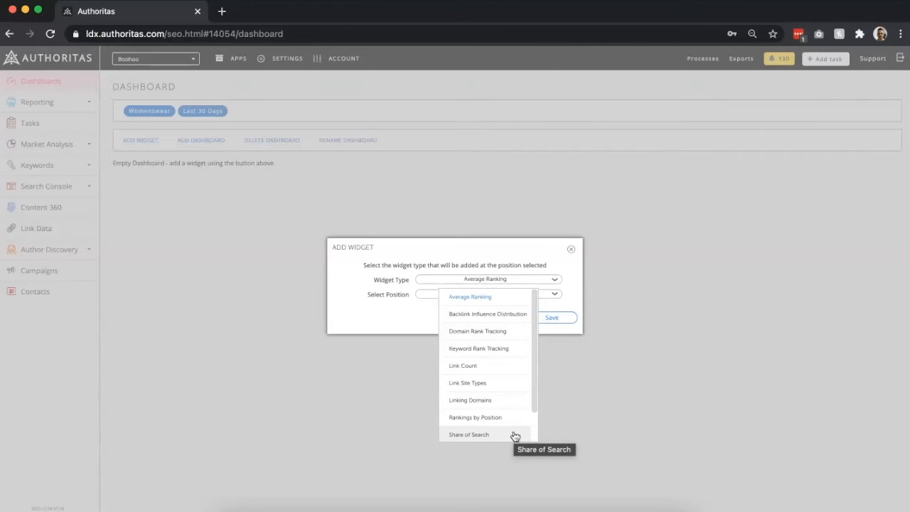
pyautogui.scroll(-2, 515, 436)
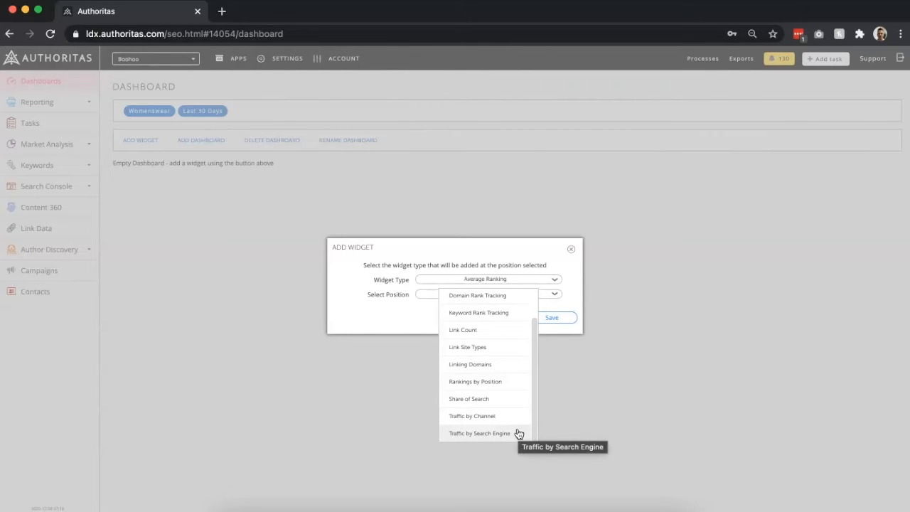
pyautogui.scroll(2, 519, 433)
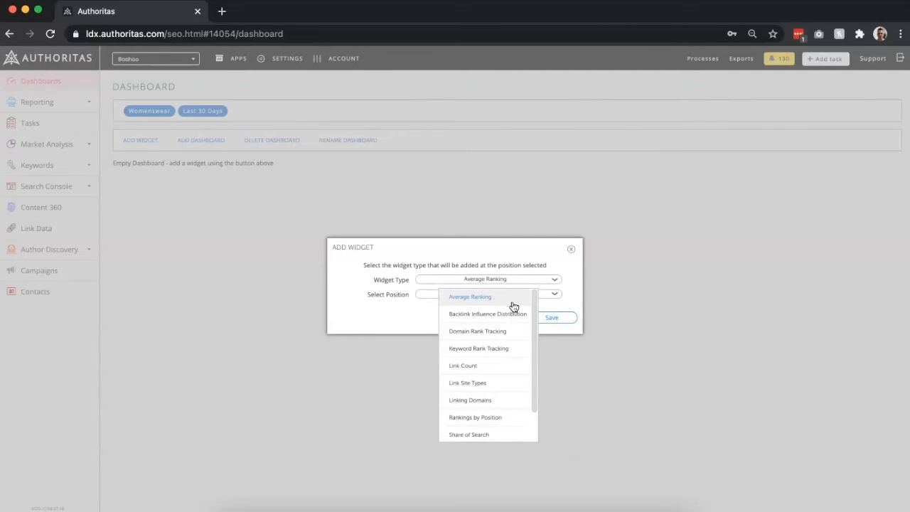
pyautogui.click(513, 306)
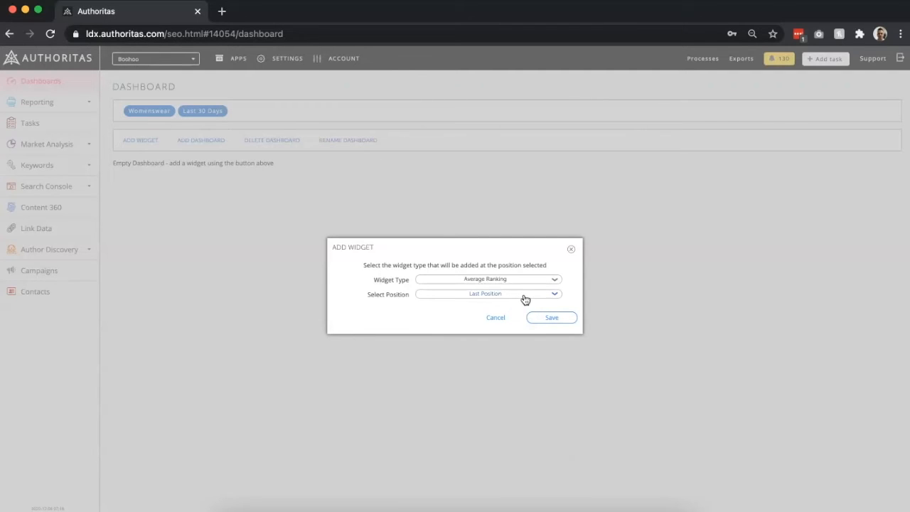
pyautogui.click(524, 299)
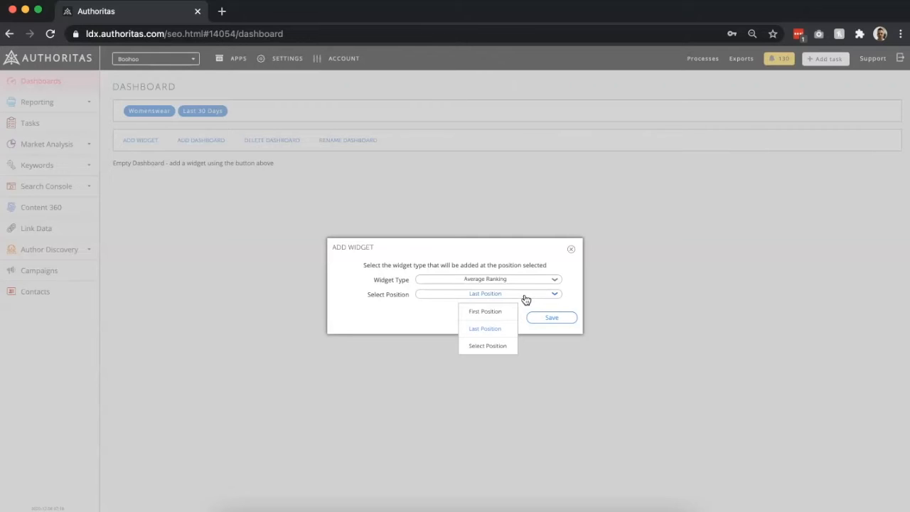
pyautogui.click(503, 328)
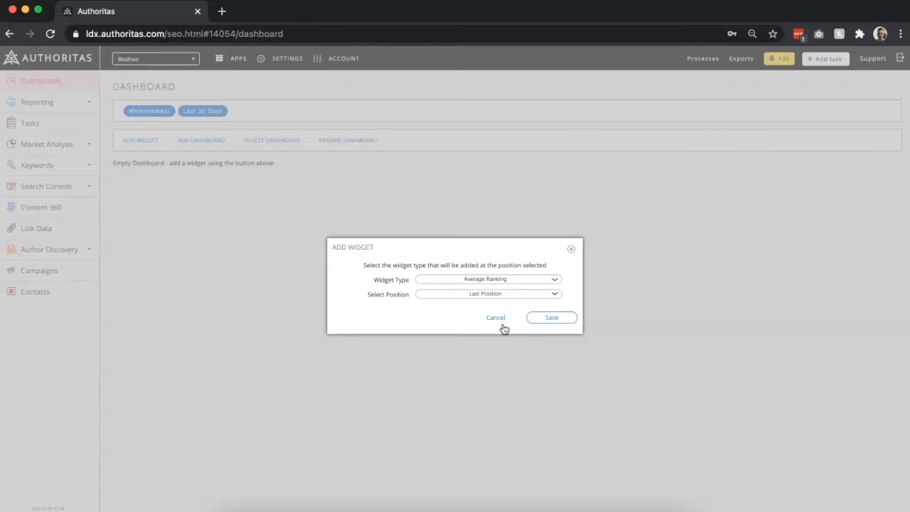
pyautogui.click(544, 317)
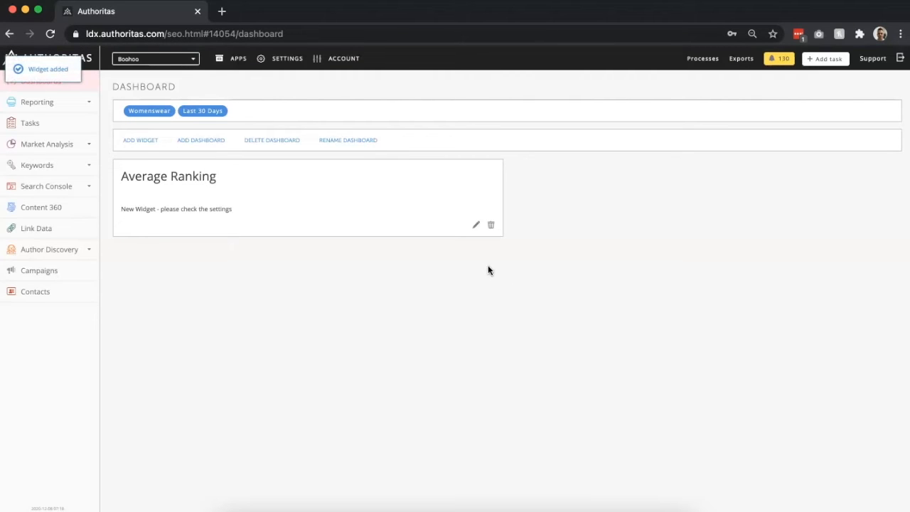
# - Open the Average Ranking widget's settings and change its title to "Average Ranking - Womenswear"
pyautogui.click(477, 229)
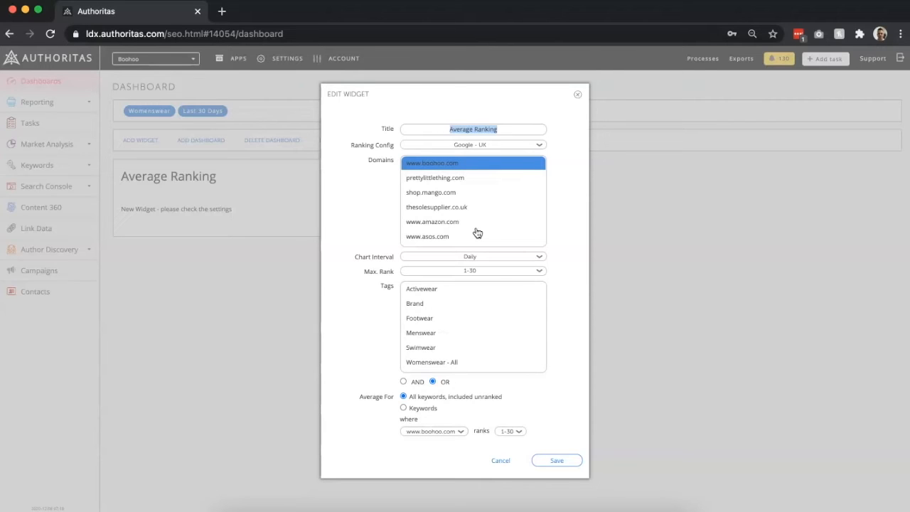
pyautogui.click(526, 130)
pyautogui.write('- Wo')
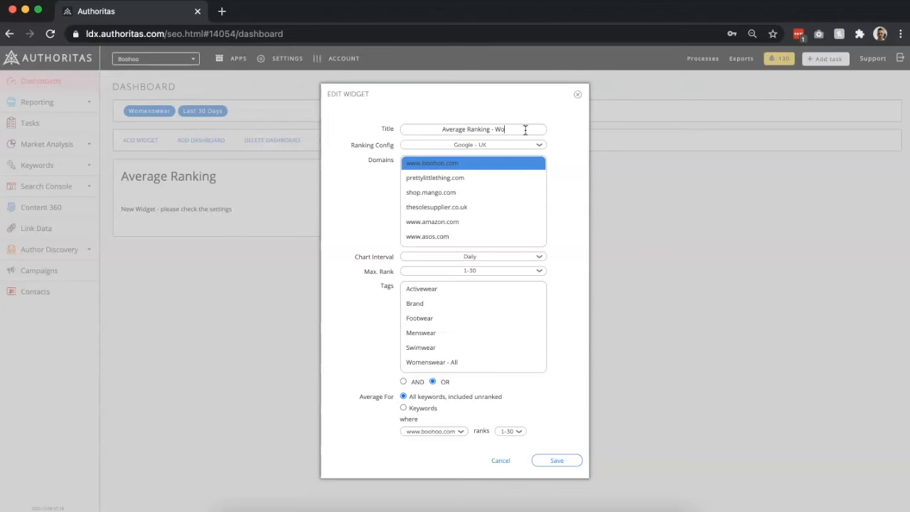
pyautogui.write('menswear')
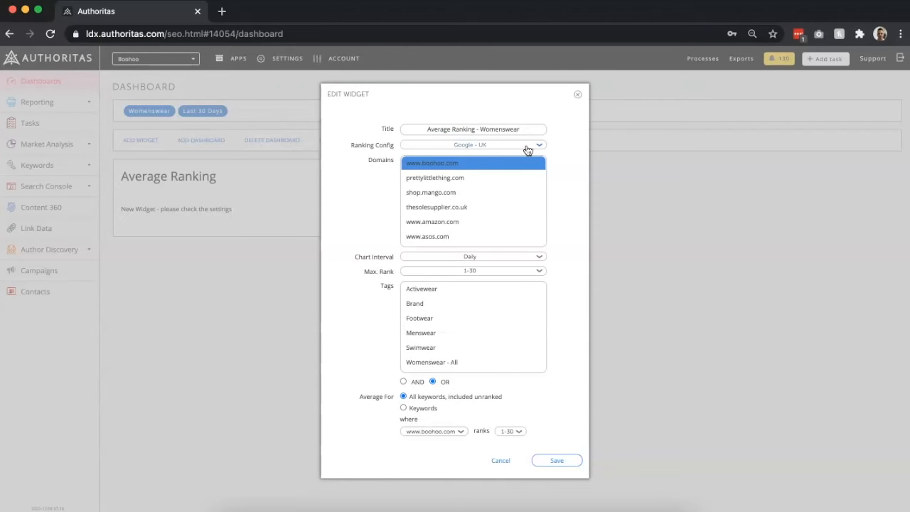
pyautogui.click(528, 148)
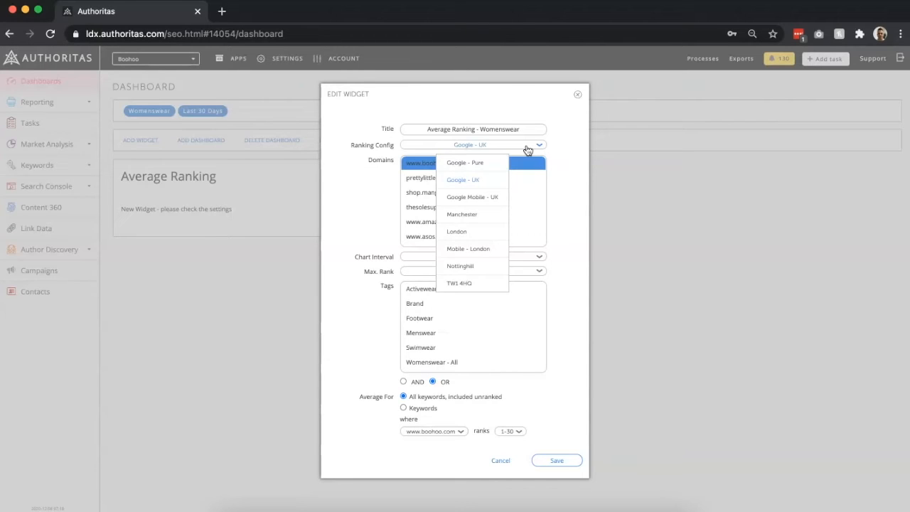
pyautogui.click(490, 179)
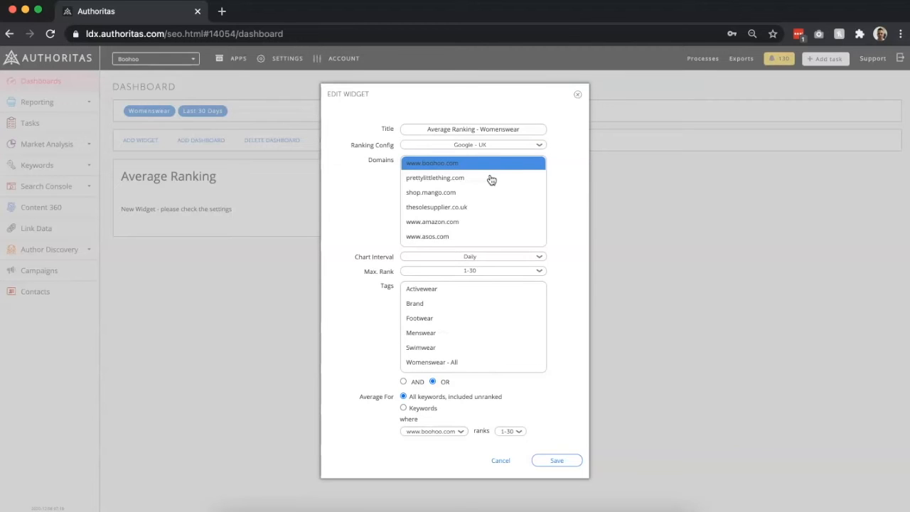
pyautogui.moveTo(491, 180); pyautogui.dragTo(469, 238)
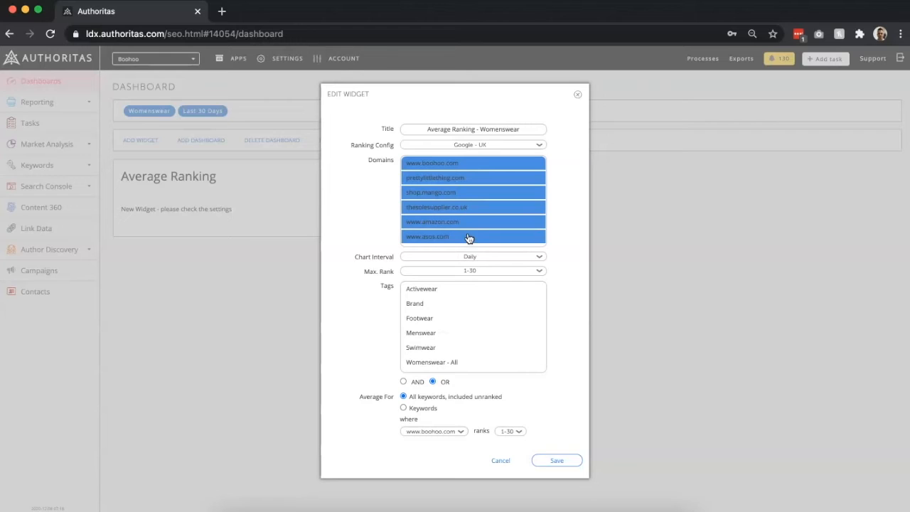
# - Use a Daily chart interval and a maximum rank of 1-30 for the average ranking widget
pyautogui.click(516, 260)
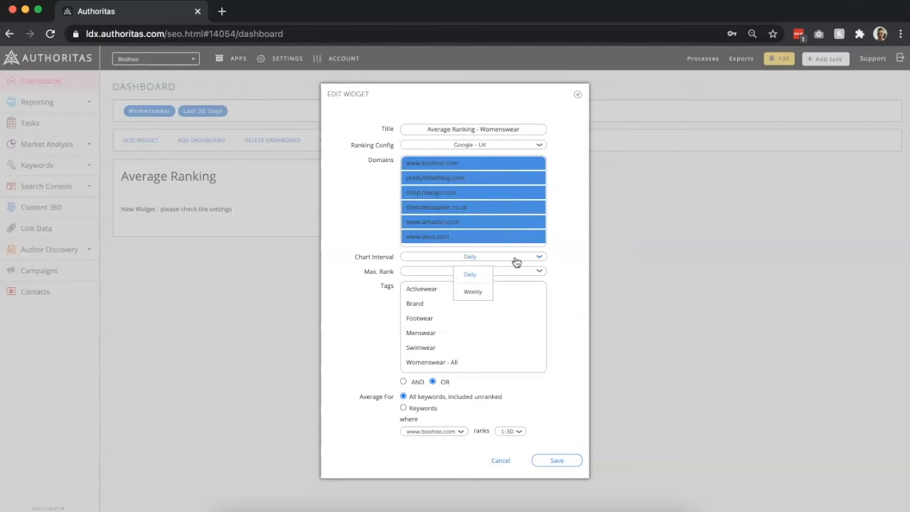
pyautogui.click(516, 259)
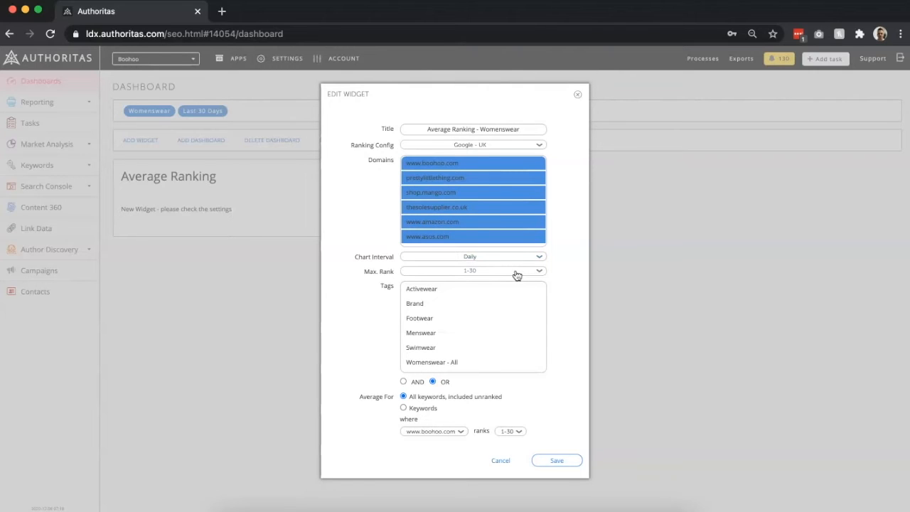
pyautogui.click(516, 273)
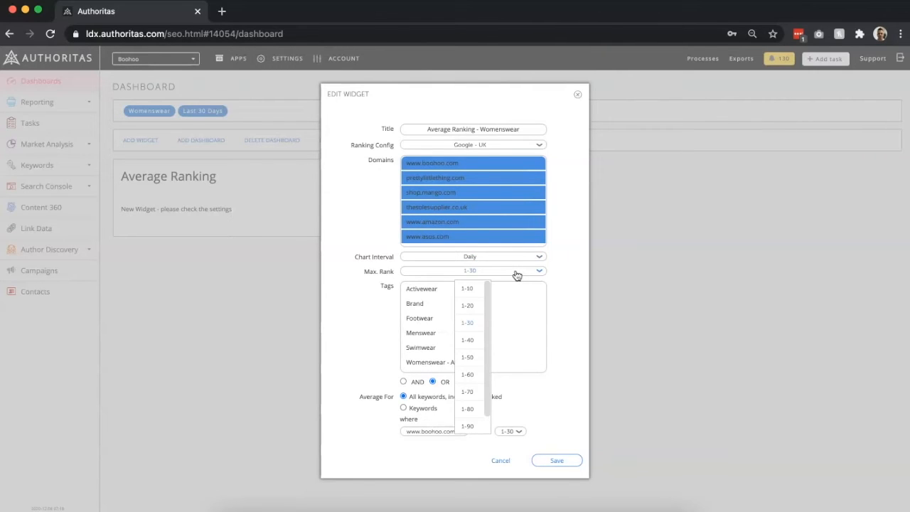
pyautogui.click(471, 323)
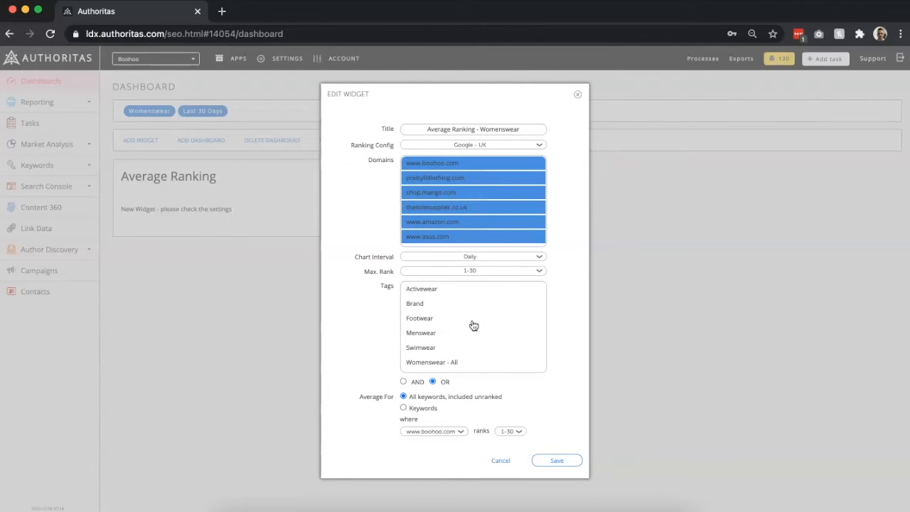
# - Filter the widget by the Womenswear - All tag, average for all keywords including unranked, and save the settings
pyautogui.click(476, 364)
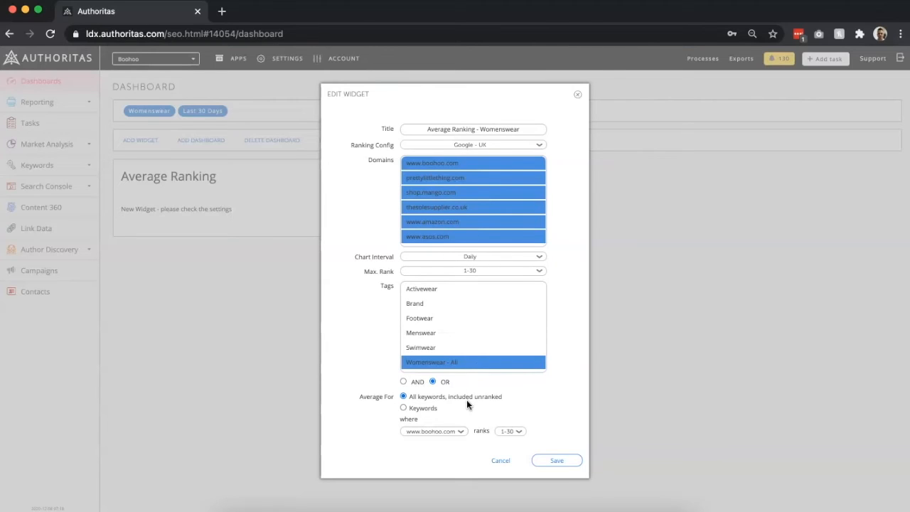
pyautogui.click(431, 410)
pyautogui.click(513, 433)
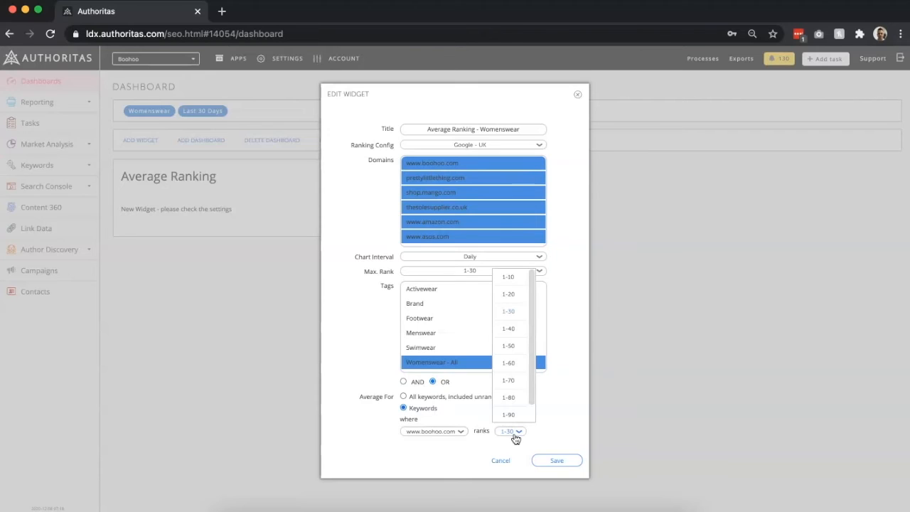
pyautogui.click(514, 435)
pyautogui.click(453, 399)
pyautogui.click(548, 460)
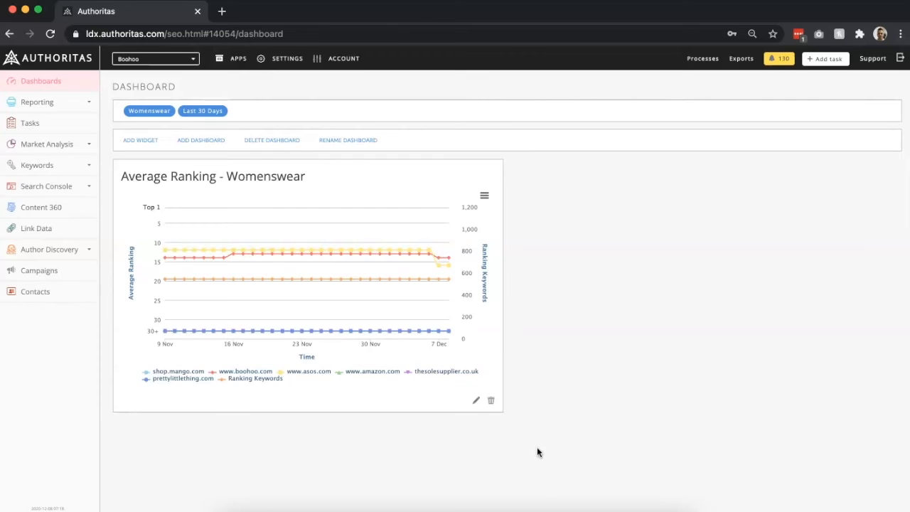
# - Apply a 30-day date range to the dashboard
pyautogui.click(217, 114)
pyautogui.click(211, 135)
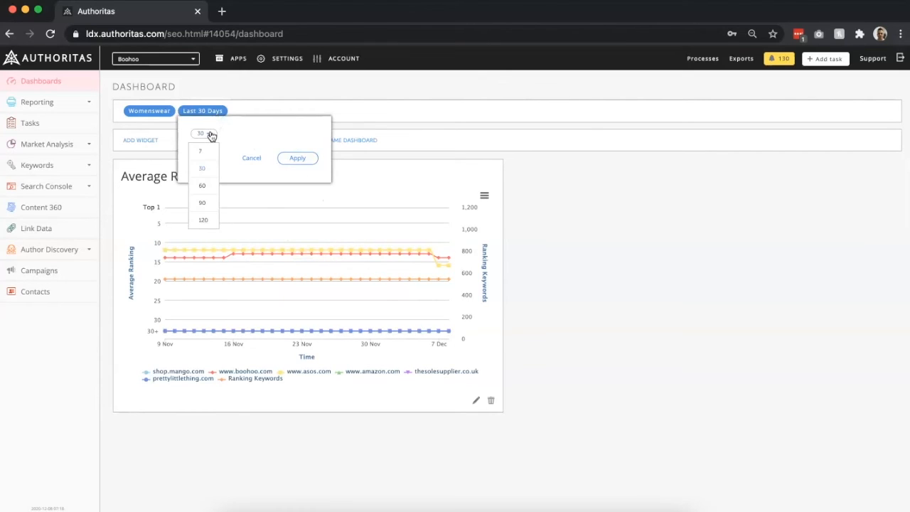
pyautogui.click(284, 158)
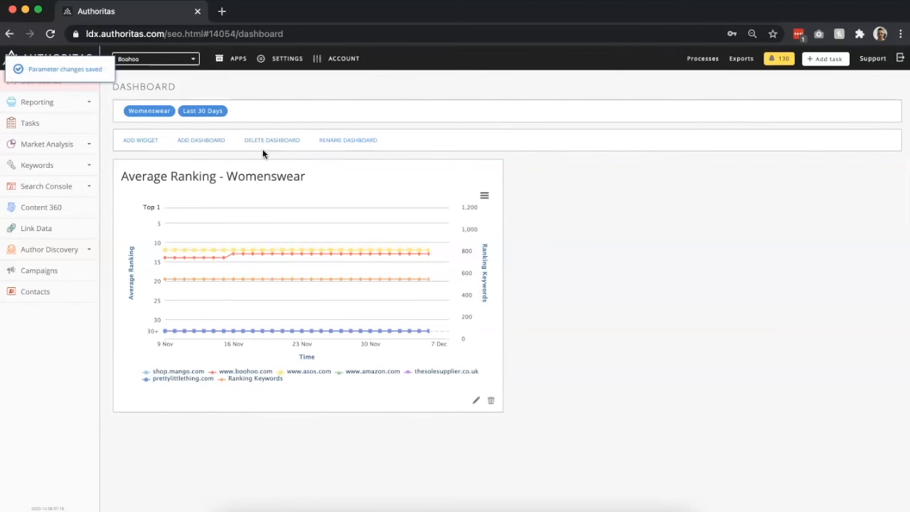
# - Add a Share of Search widget in the last position of the dashboard
pyautogui.click(147, 136)
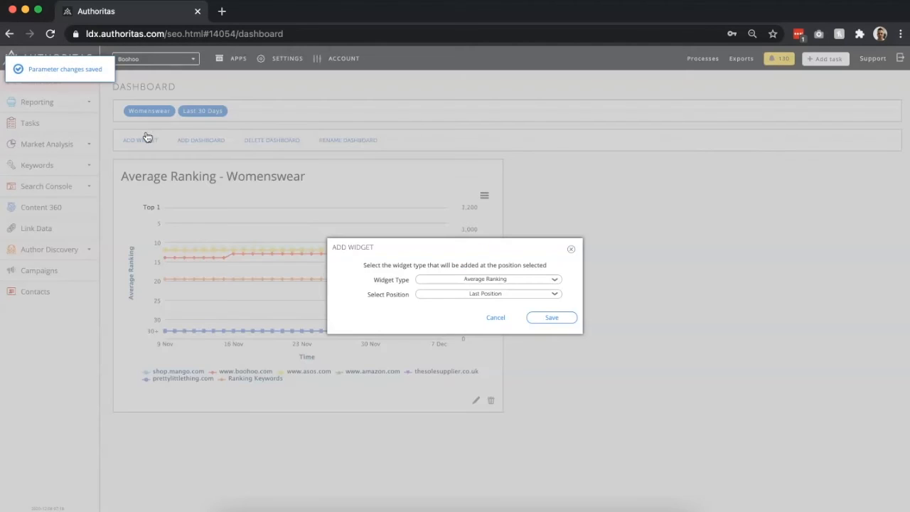
pyautogui.click(437, 278)
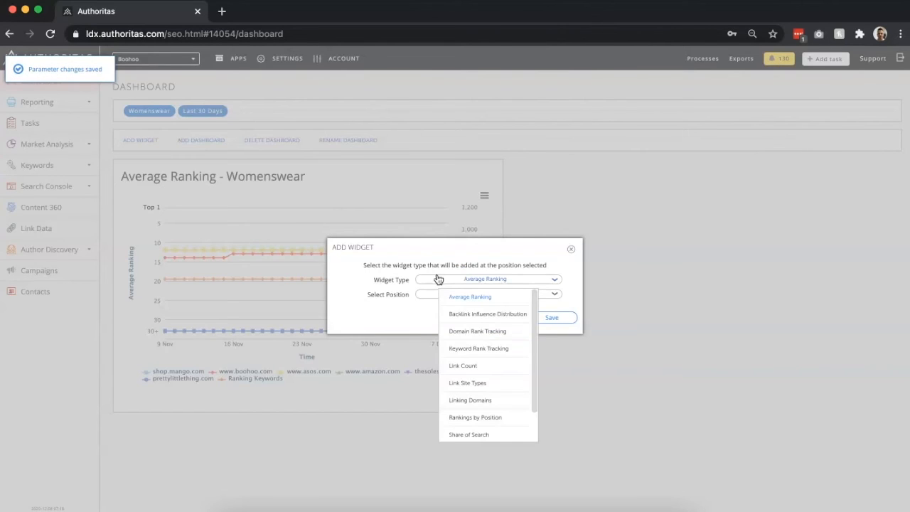
pyautogui.click(468, 433)
pyautogui.click(552, 318)
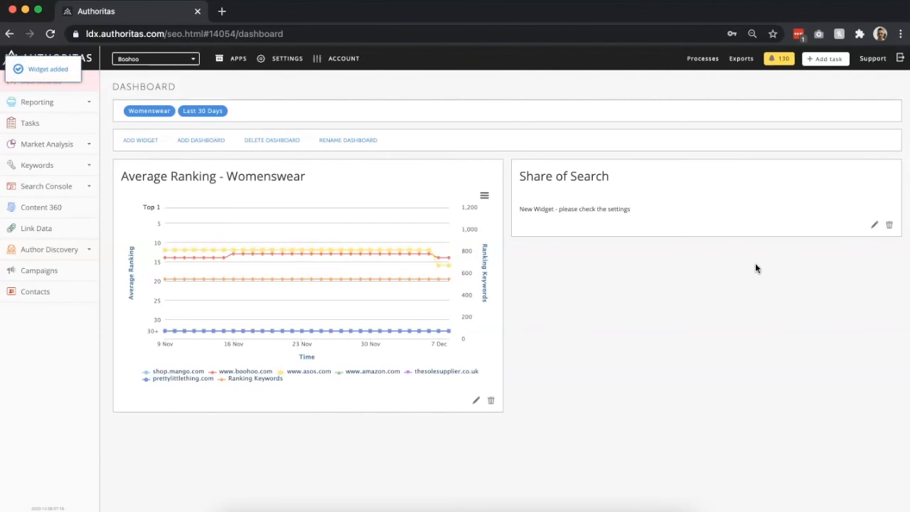
# - Open the Share of Search widget's settings and change its title to "Share of Search - Womenswear"
pyautogui.click(874, 225)
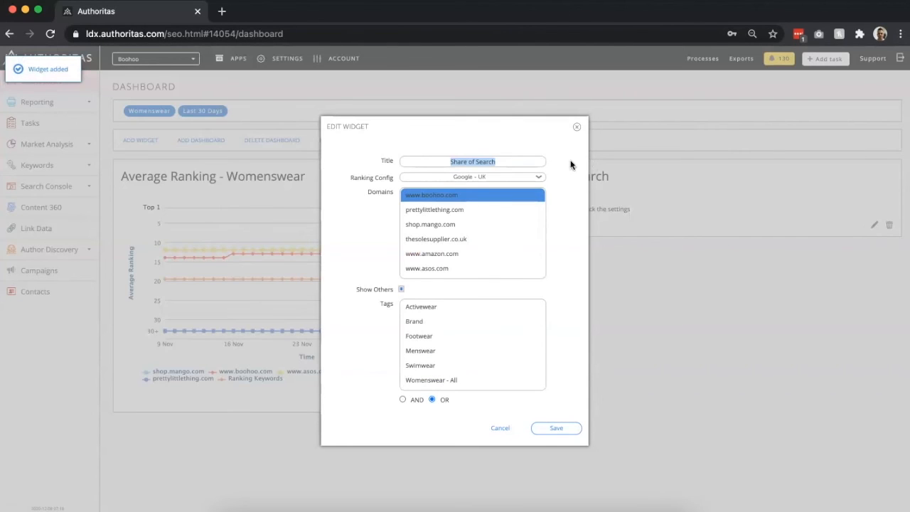
pyautogui.click(533, 160)
pyautogui.write('-')
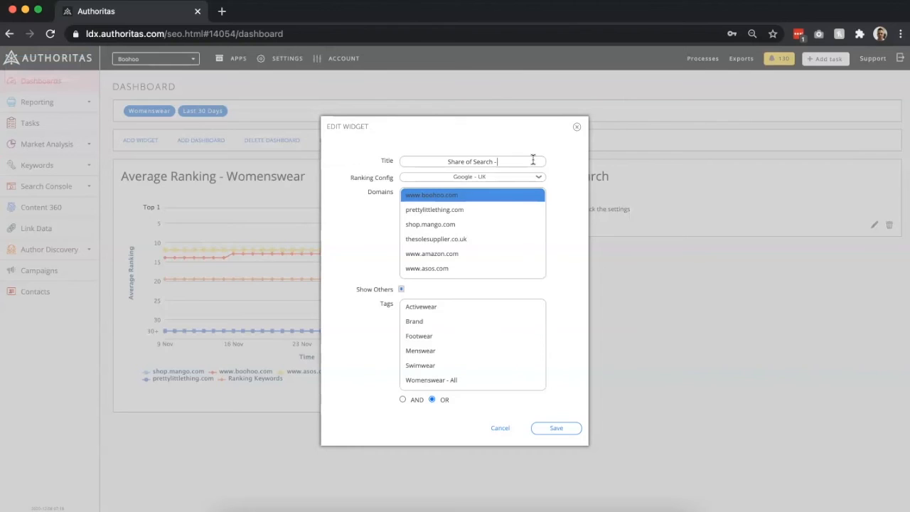
pyautogui.write(' Womenswaar')
# - Include all six domains in the Share of Search widget and turn off Show Others
pyautogui.keyDown('super'); pyautogui.click(518, 209); pyautogui.keyUp('super')
pyautogui.keyDown('super'); pyautogui.click(509, 225); pyautogui.keyUp('super')
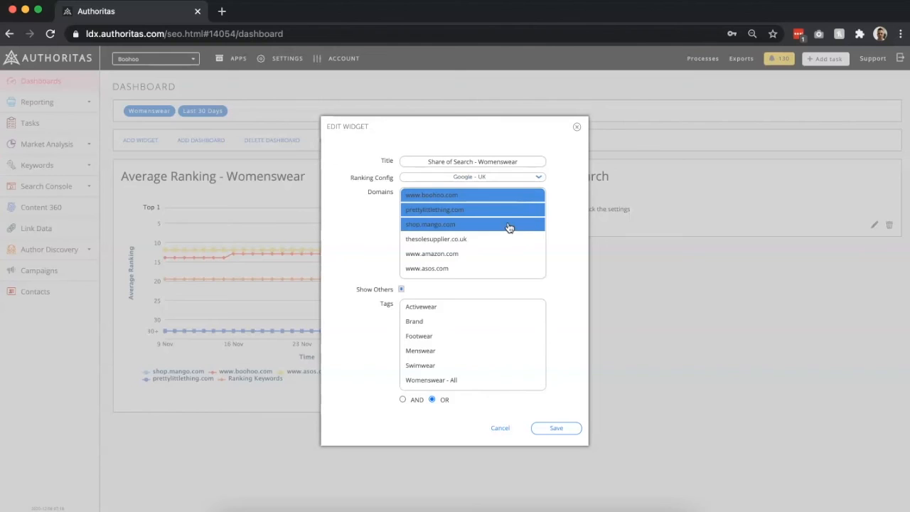
pyautogui.keyDown('super'); pyautogui.click(505, 240); pyautogui.keyUp('super')
pyautogui.keyDown('super'); pyautogui.click(502, 256); pyautogui.keyUp('super')
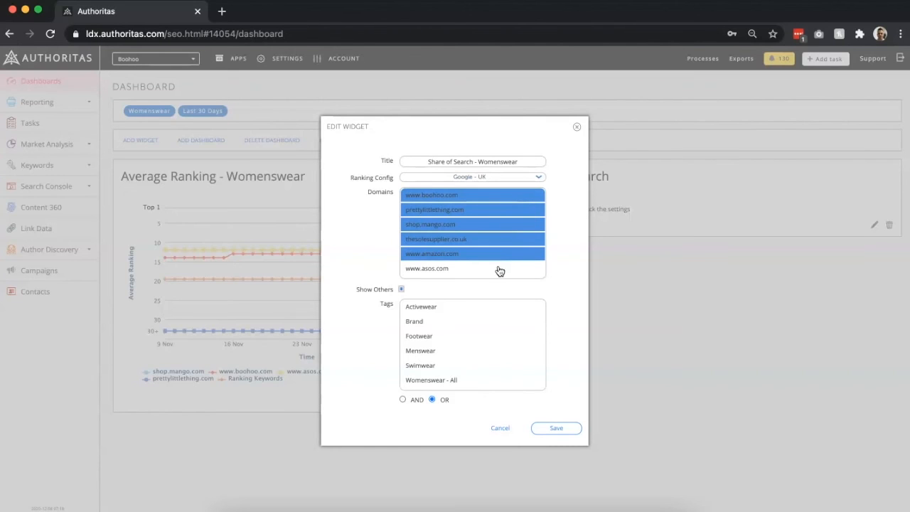
pyautogui.keyDown('super'); pyautogui.click(500, 270); pyautogui.keyUp('super')
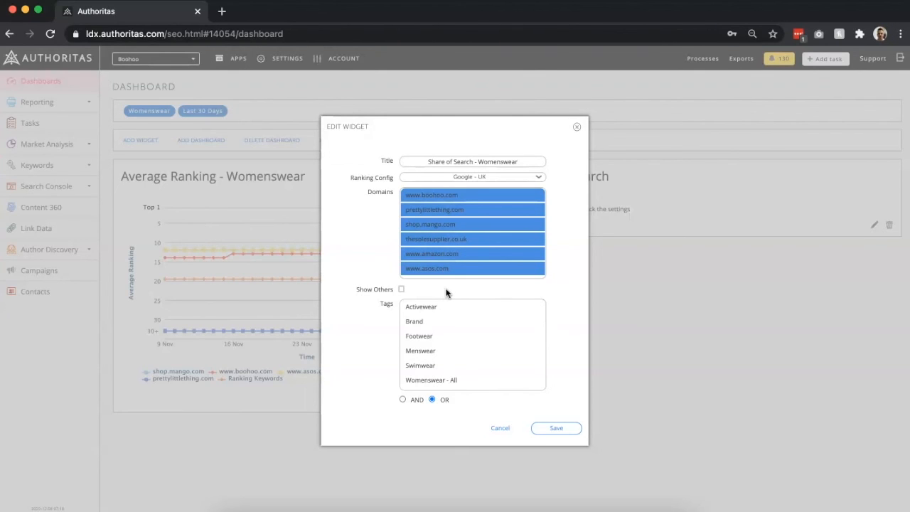
# - Filter the Share of Search widget by the Womenswear - All tag and save its settings
pyautogui.click(466, 383)
pyautogui.click(542, 429)
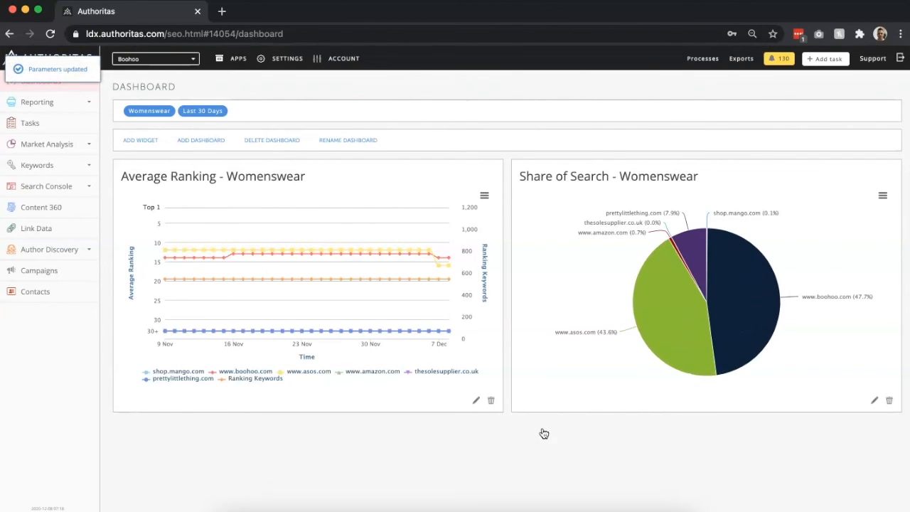
pyautogui.moveTo(743, 337)
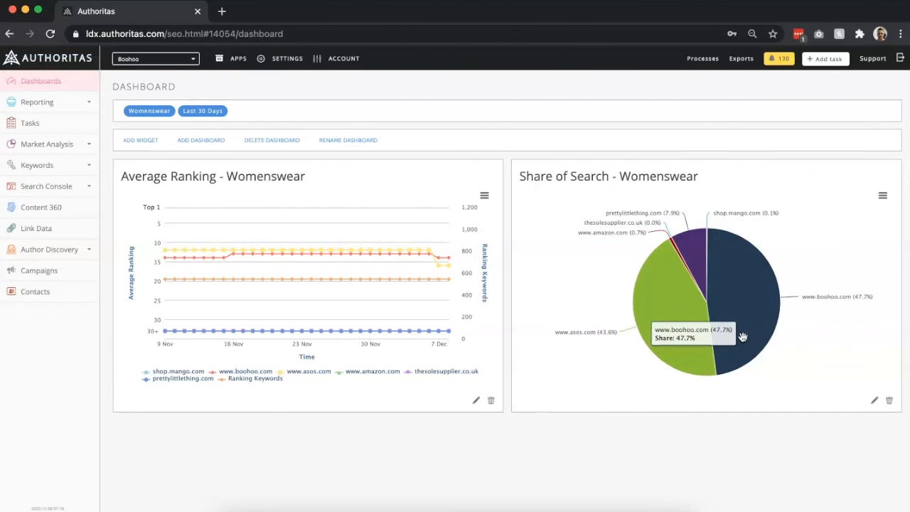